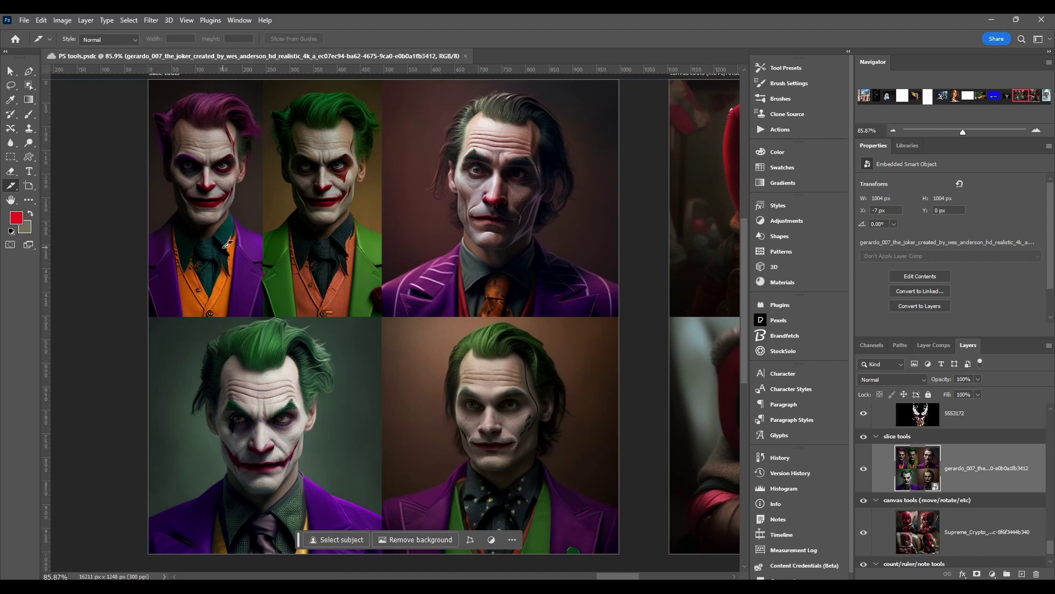
# Draw five slices on the slice tools artboard, one around each Joker portrait, with the Slice tool
pyautogui.scroll(-1, 280, 217)
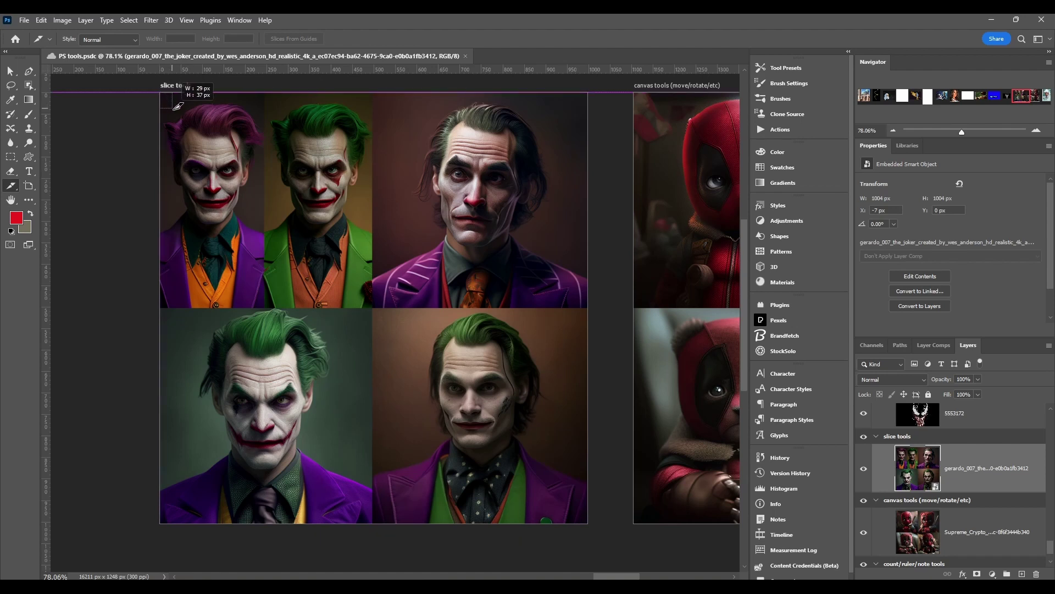
pyautogui.moveTo(162, 92); pyautogui.dragTo(269, 306)
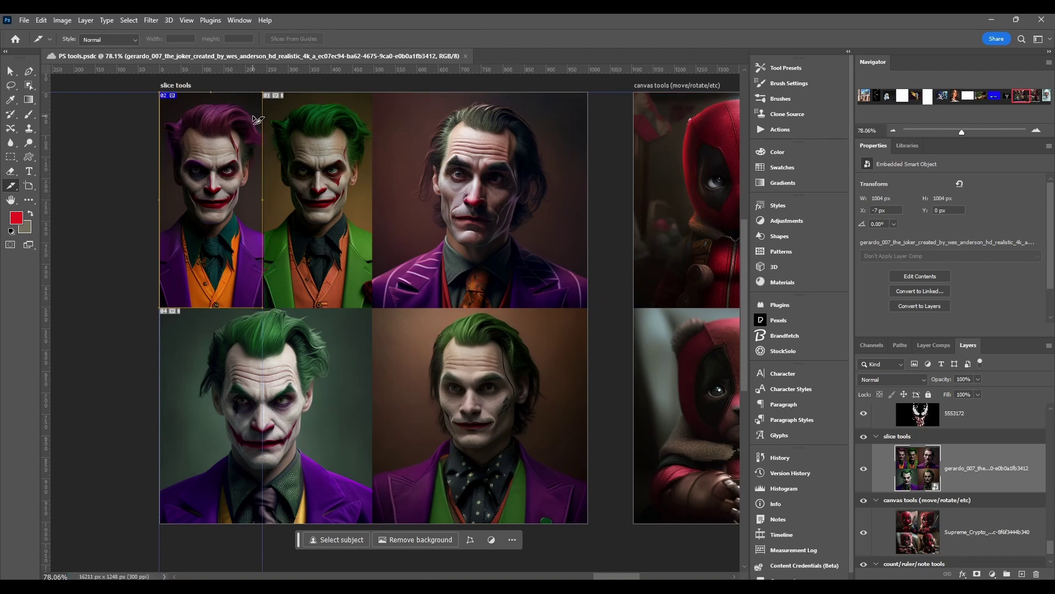
pyautogui.moveTo(268, 88); pyautogui.dragTo(377, 305)
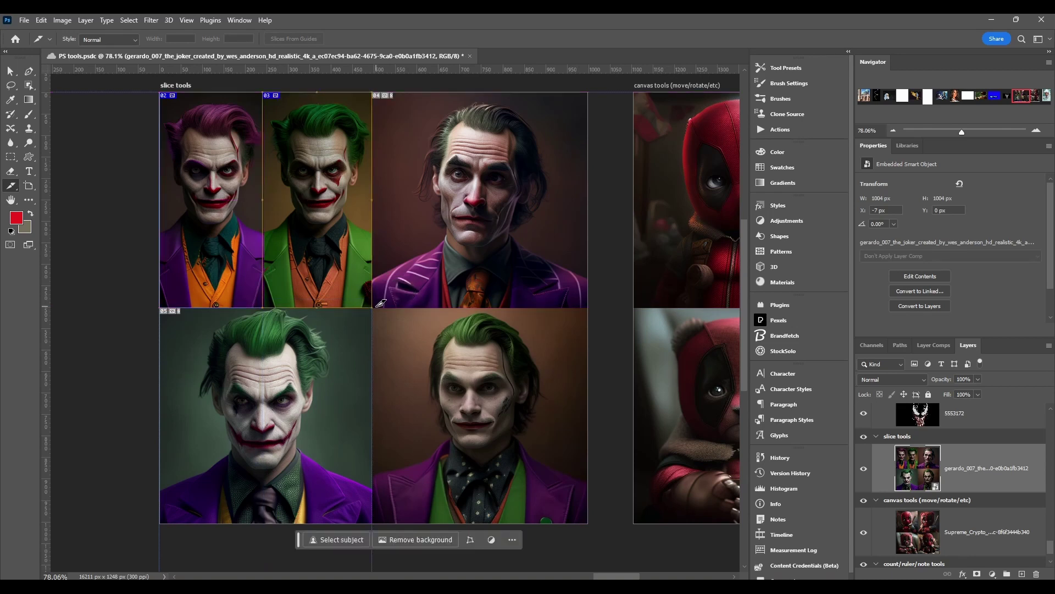
pyautogui.moveTo(377, 89); pyautogui.dragTo(588, 309)
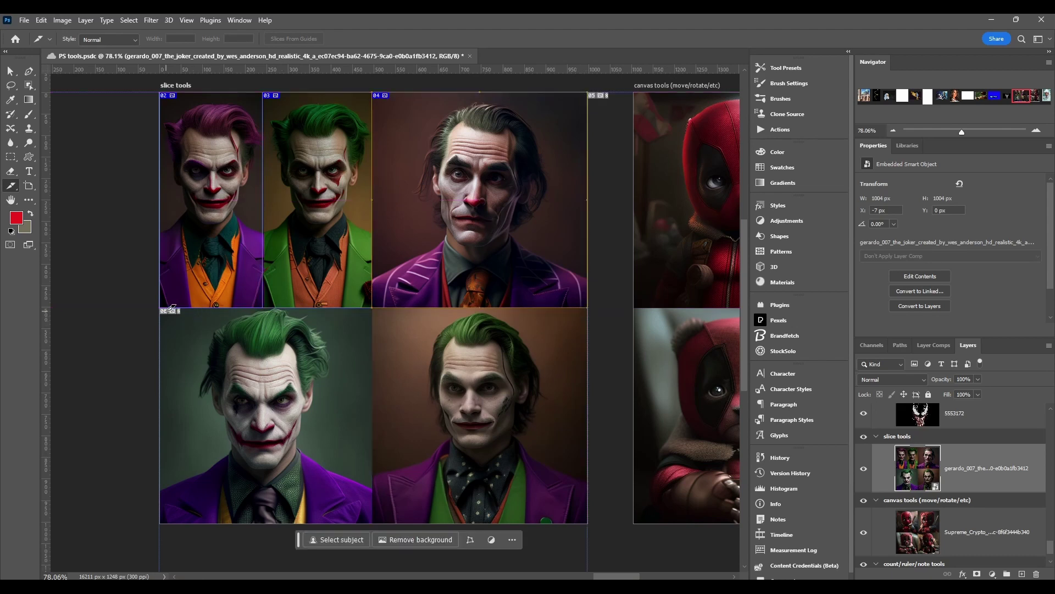
pyautogui.moveTo(162, 305); pyautogui.dragTo(373, 523)
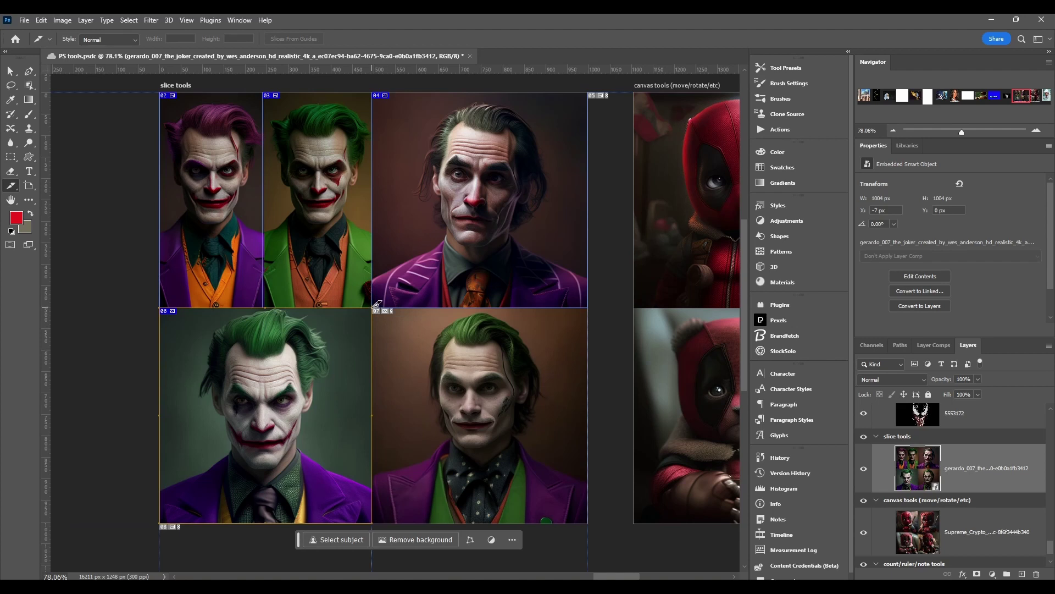
pyautogui.moveTo(377, 303); pyautogui.dragTo(592, 520)
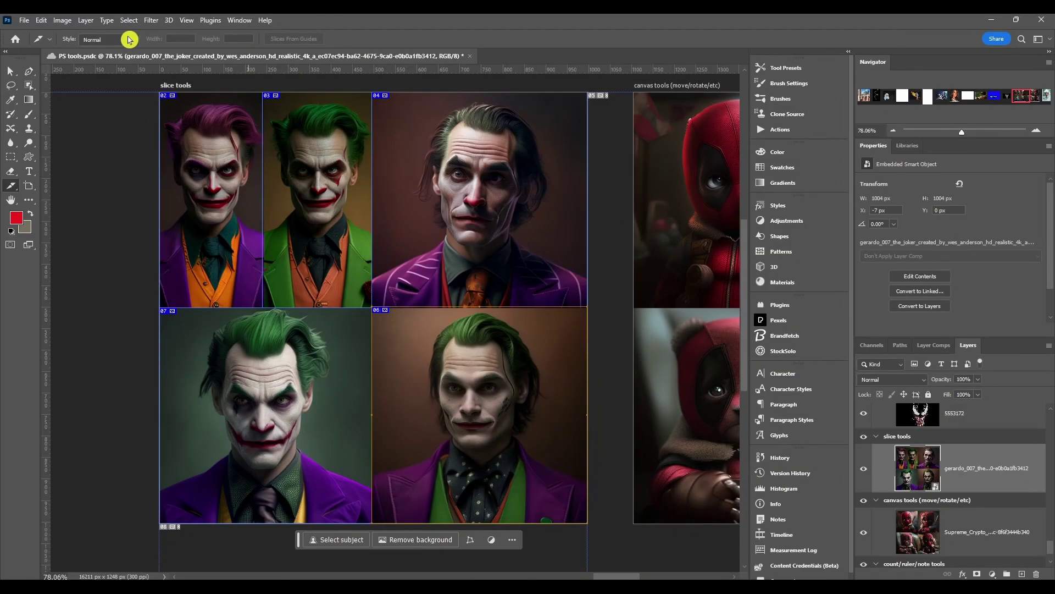
# Examine the Slice tool's presets and its available slice style options
pyautogui.click(50, 40)
pyautogui.click(49, 39)
pyautogui.click(51, 40)
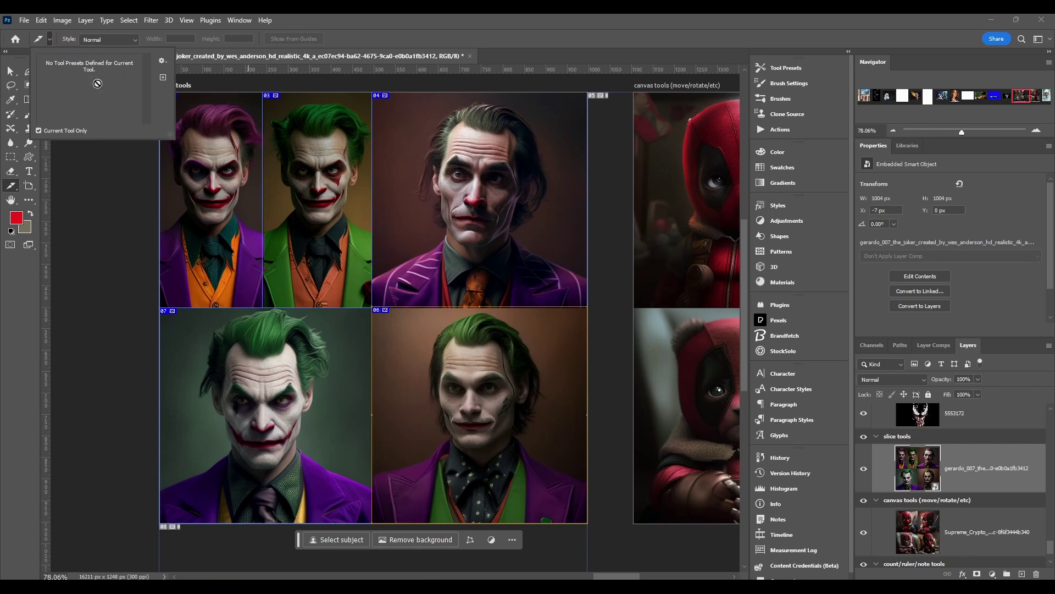
pyautogui.click(50, 42)
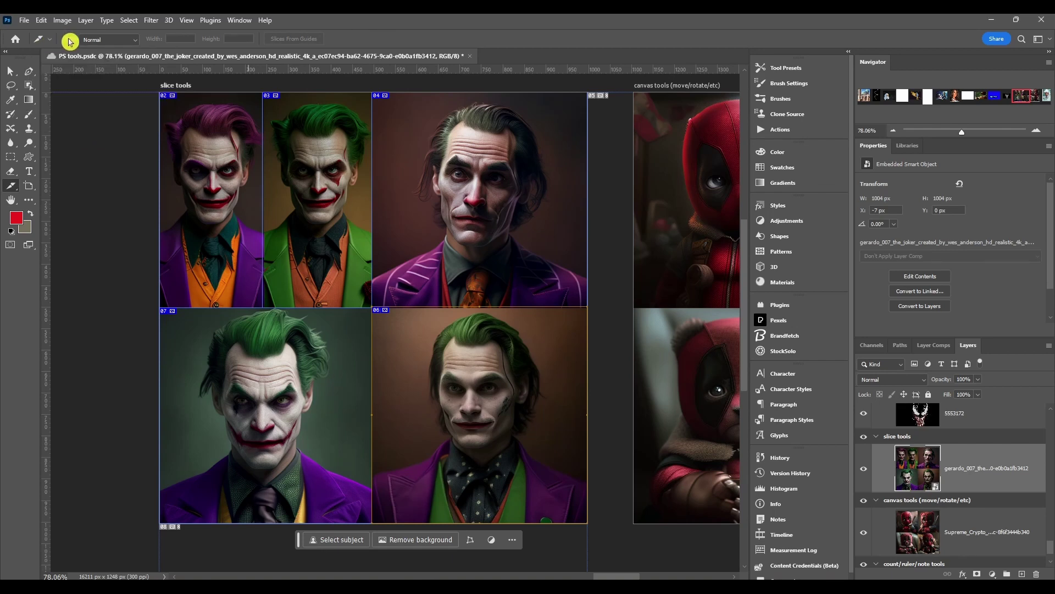
pyautogui.click(86, 40)
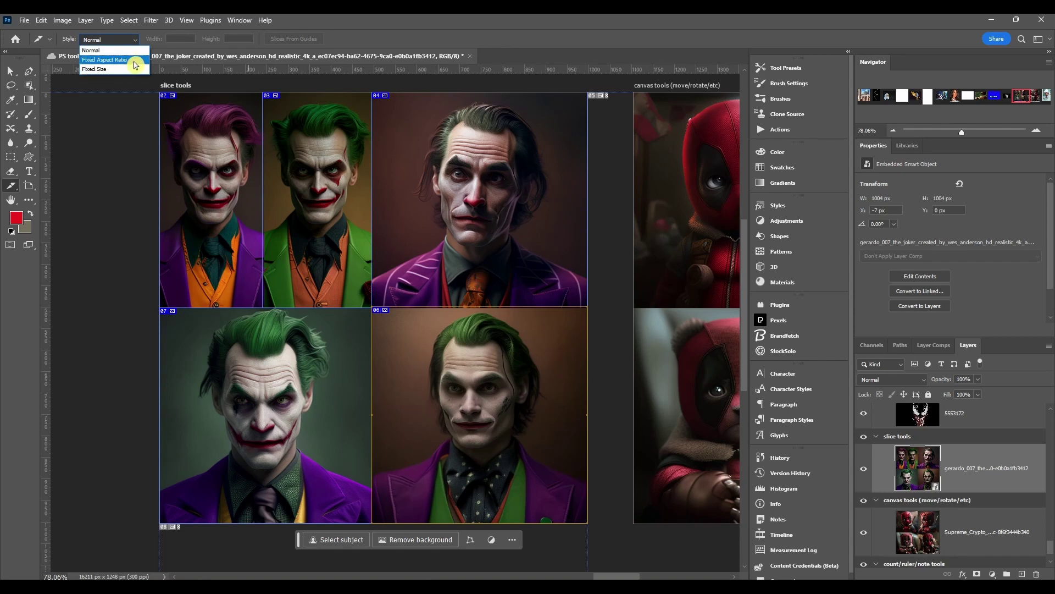
pyautogui.click(142, 35)
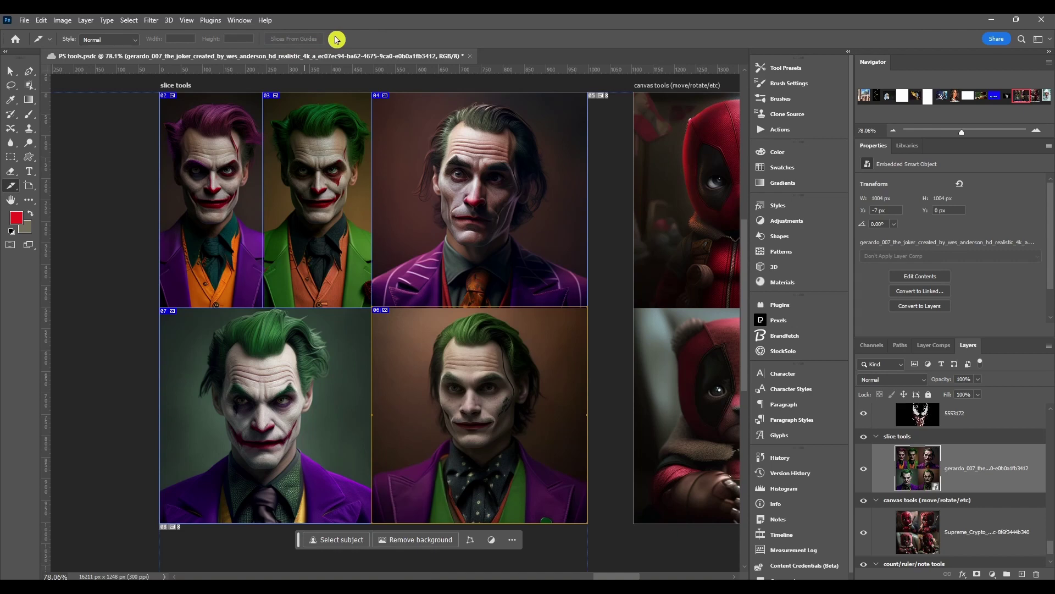
# Add a horizontal guide between the portrait rows and a vertical guide through the right-hand portraits, and create slices from the guides
pyautogui.scroll(-5, 381, 271)
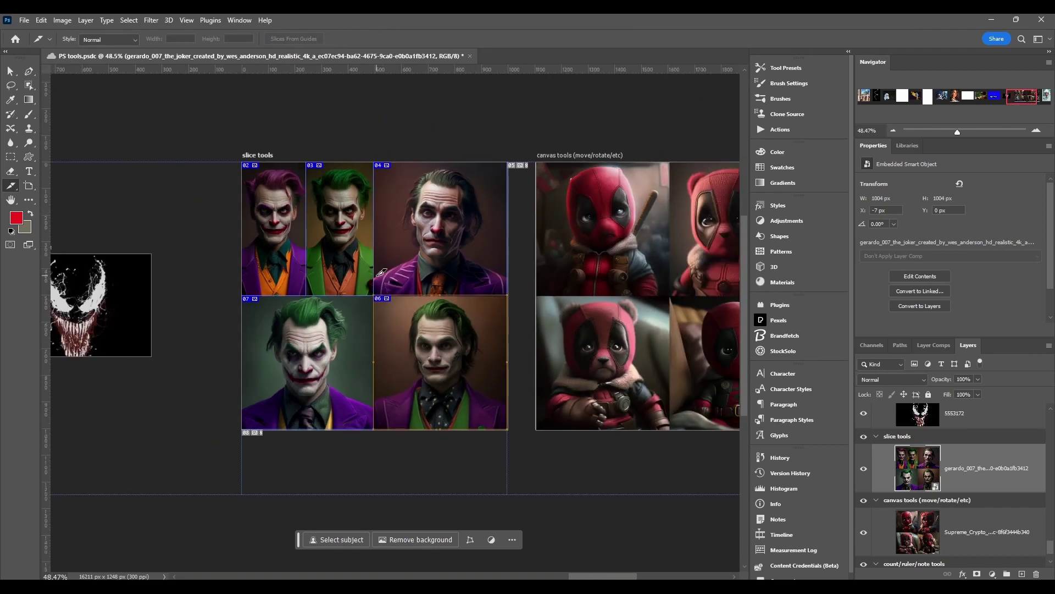
pyautogui.scroll(-3, 381, 270)
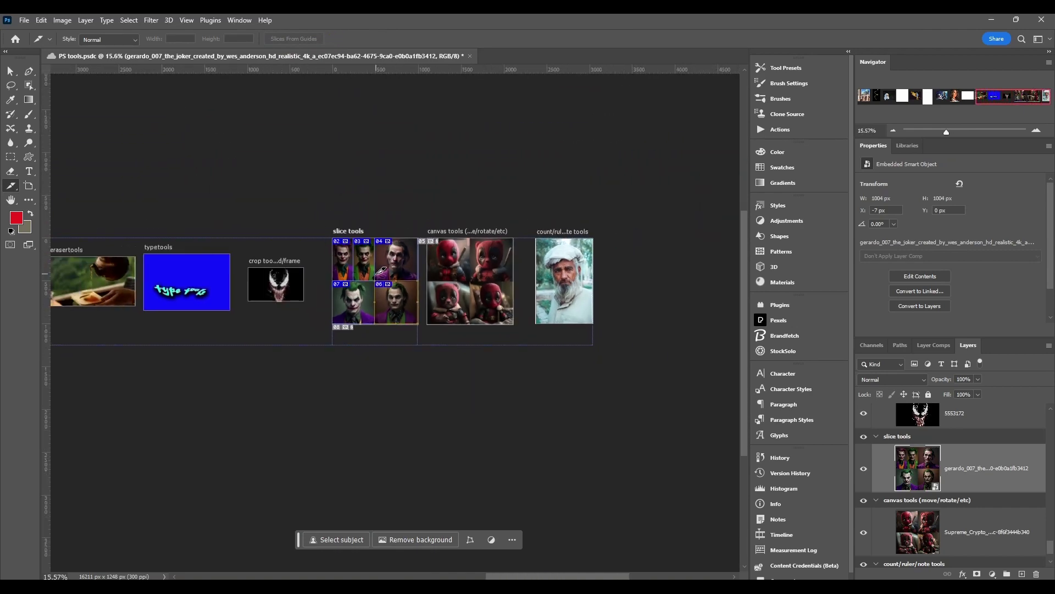
pyautogui.scroll(2, 381, 270)
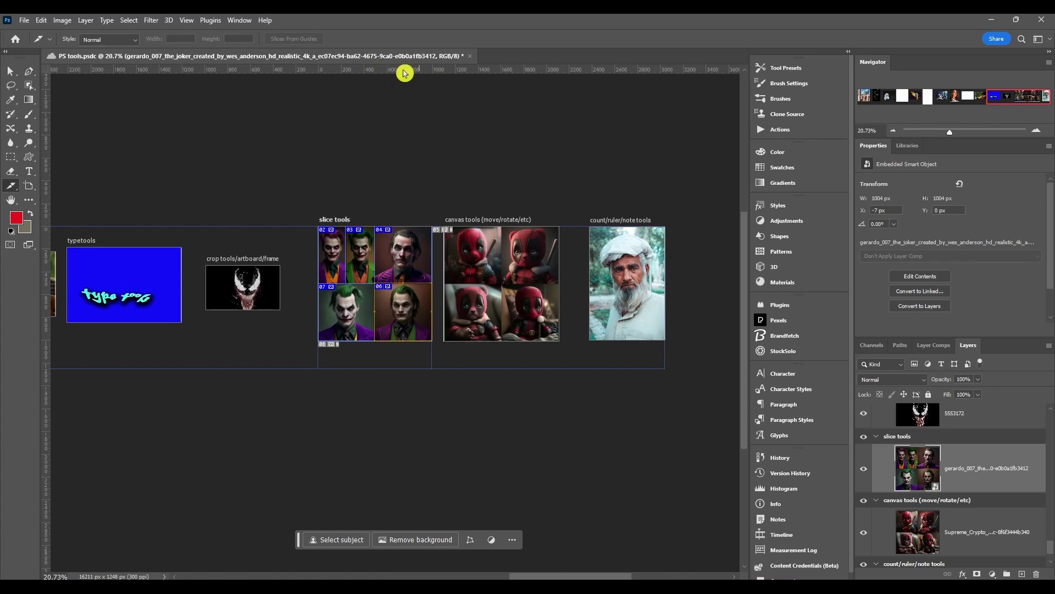
pyautogui.moveTo(399, 73); pyautogui.dragTo(409, 283)
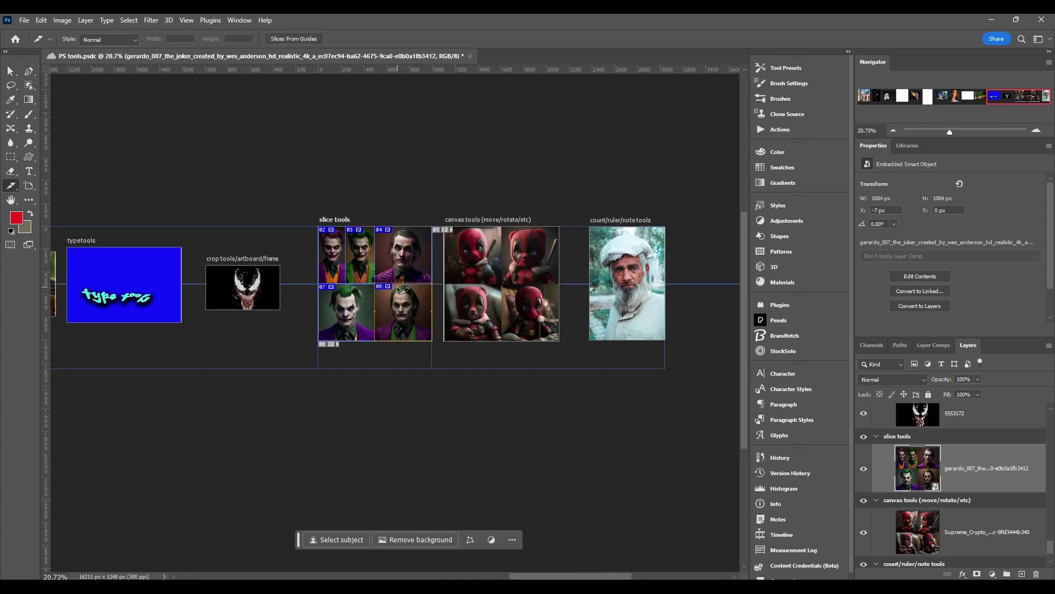
pyautogui.click(46, 284)
pyautogui.moveTo(47, 284); pyautogui.dragTo(419, 276)
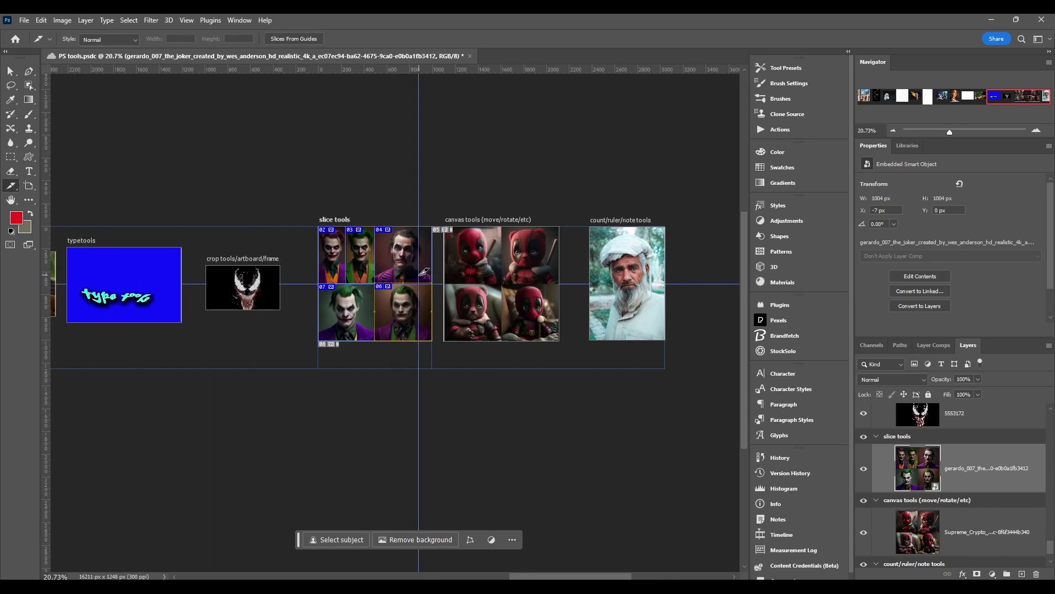
pyautogui.click(303, 40)
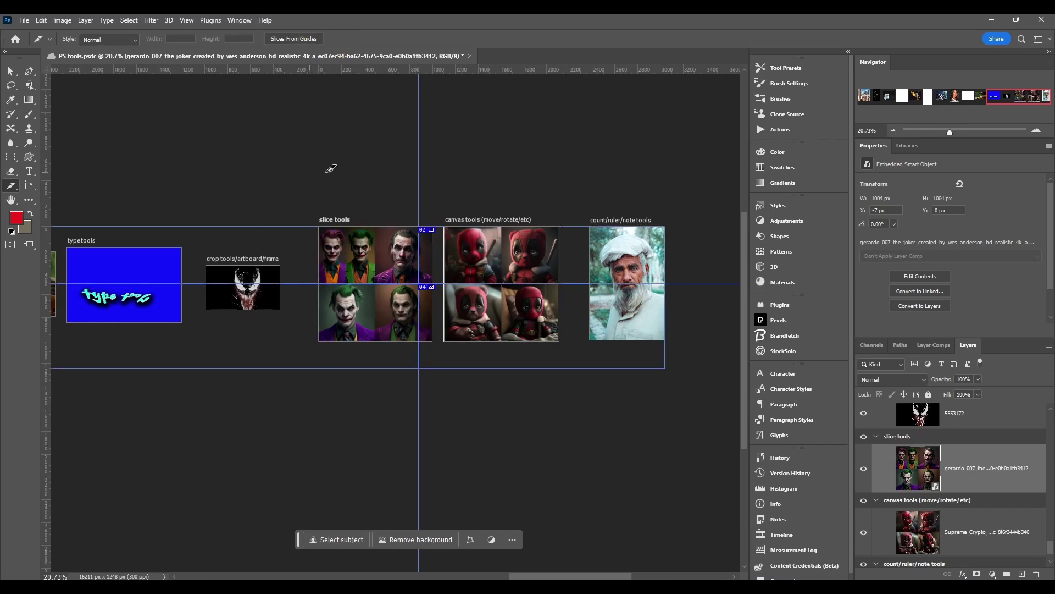
pyautogui.scroll(5, 403, 305)
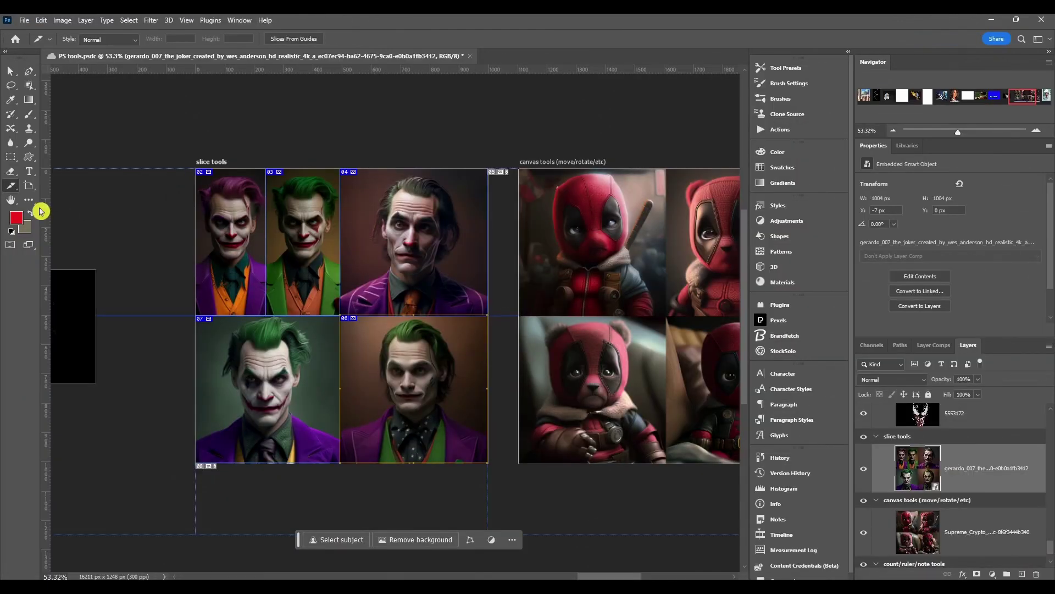
# Move the five Joker slices off their portraits with the Slice Select tool
pyautogui.click(15, 191)
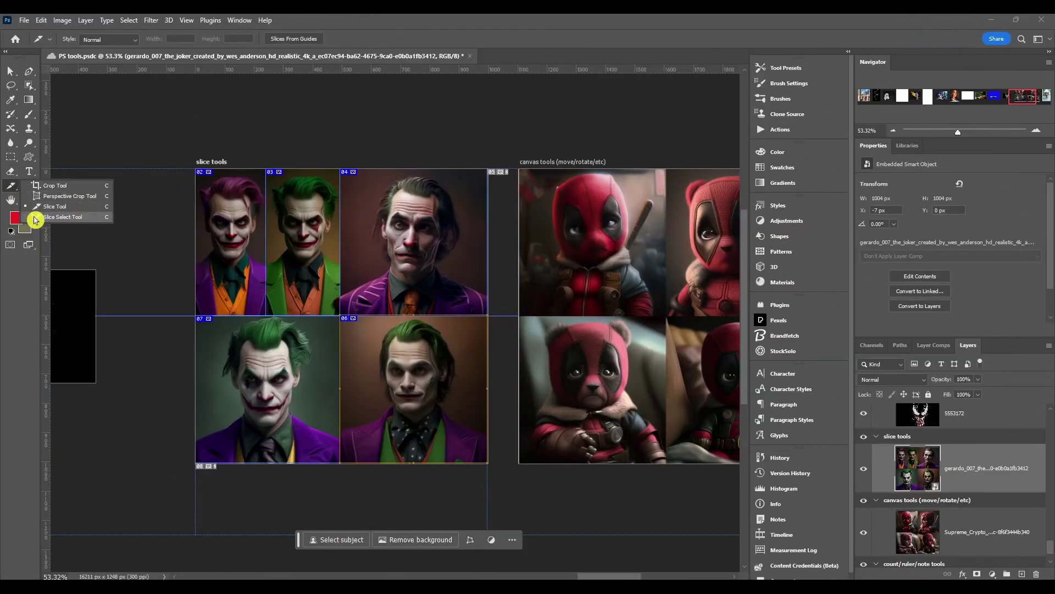
pyautogui.click(93, 216)
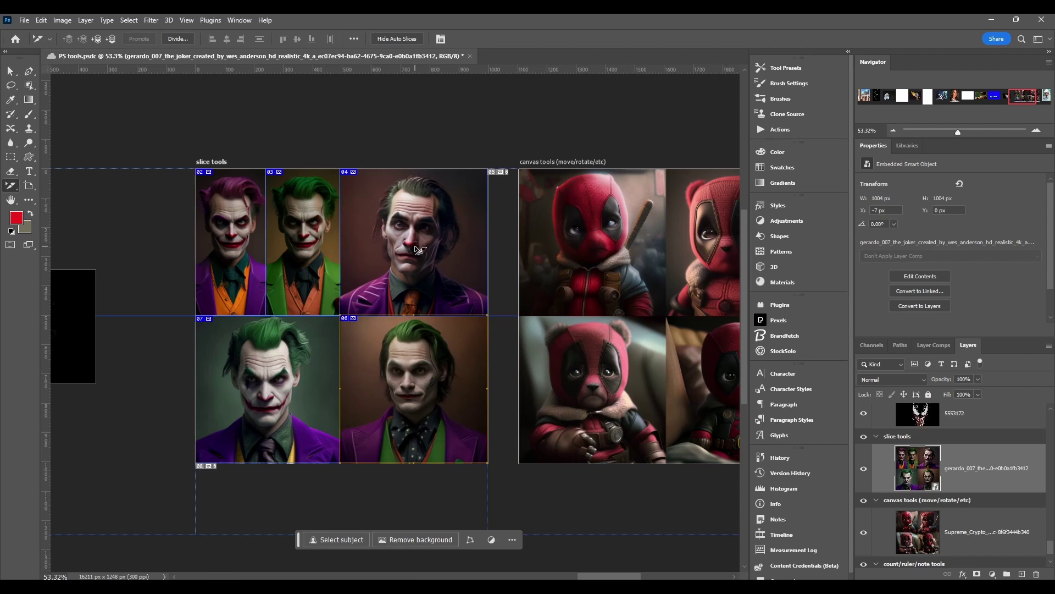
pyautogui.moveTo(419, 250); pyautogui.dragTo(425, 173)
pyautogui.moveTo(391, 217); pyautogui.dragTo(467, 234)
pyautogui.moveTo(323, 239); pyautogui.dragTo(406, 237)
pyautogui.moveTo(254, 229); pyautogui.dragTo(205, 184)
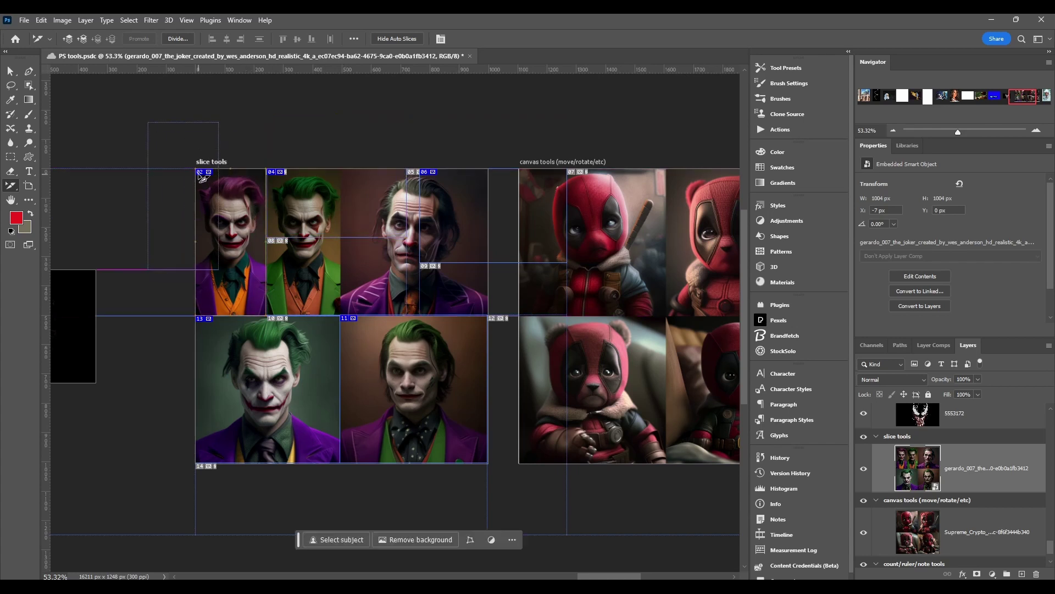
pyautogui.moveTo(323, 220); pyautogui.dragTo(330, 179)
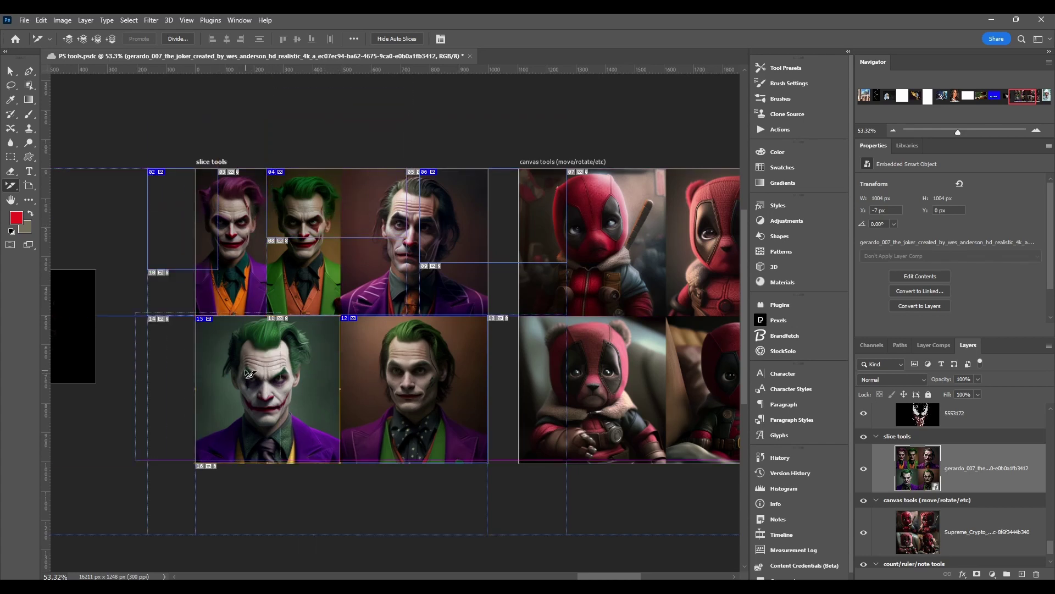
pyautogui.moveTo(297, 357); pyautogui.dragTo(236, 354)
pyautogui.moveTo(413, 431); pyautogui.dragTo(444, 384)
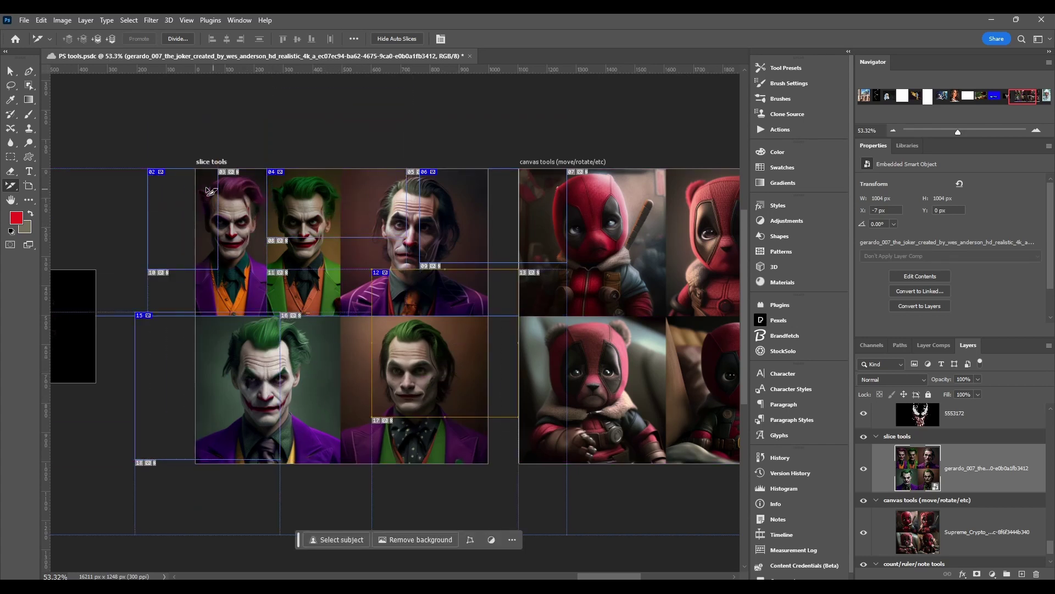
# Change the stacking order of the slice beside the purple-haired portrait and move it clear of the artboard's upper-left corner
pyautogui.click(181, 223)
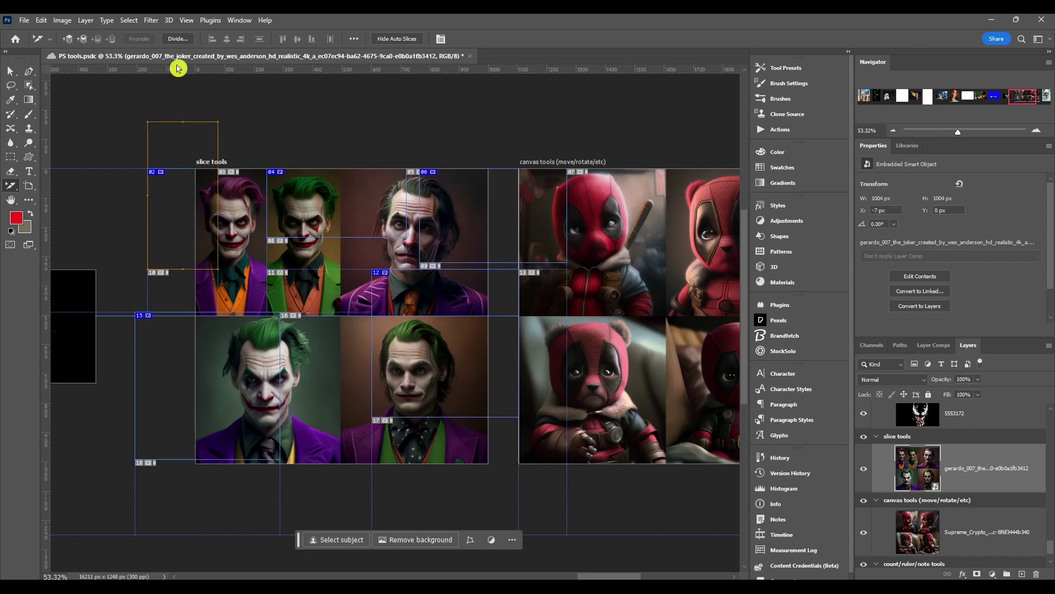
pyautogui.moveTo(159, 229)
pyautogui.mouseDown()
pyautogui.moveTo(160, 200)
pyautogui.moveTo(165, 217)
pyautogui.mouseUp()
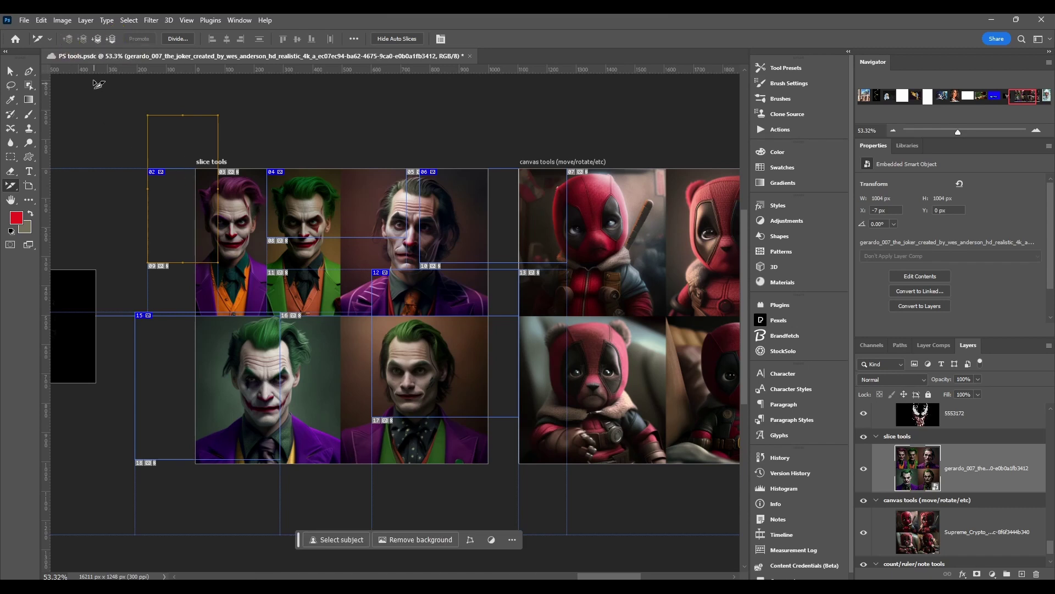
pyautogui.click(116, 39)
pyautogui.click(84, 40)
pyautogui.moveTo(165, 192); pyautogui.dragTo(116, 172)
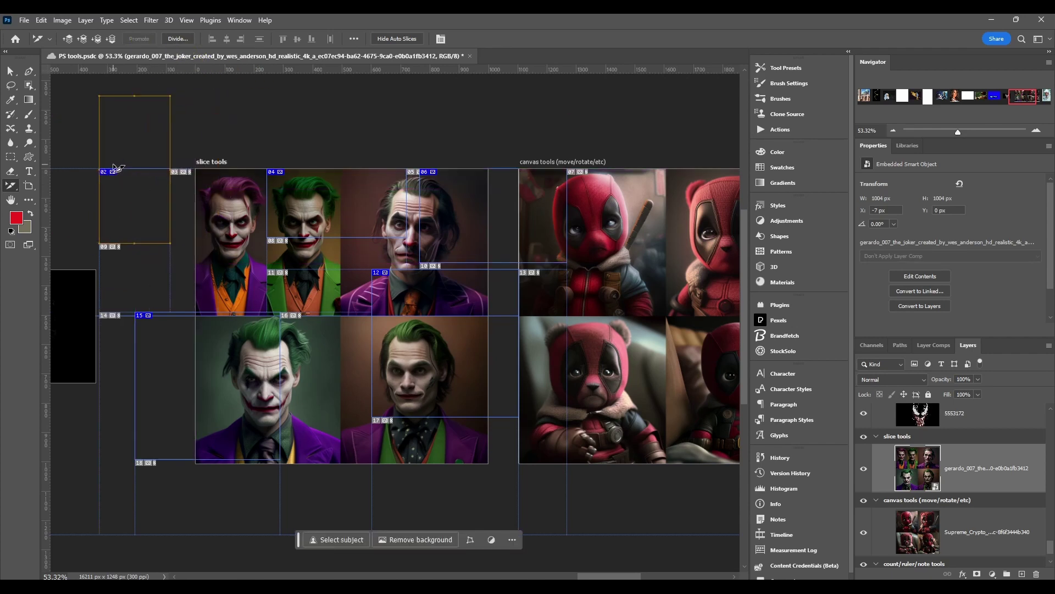
# Divide the slice outside the artboard's upper-left corner horizontally at 100 pixels per slice
pyautogui.click(185, 40)
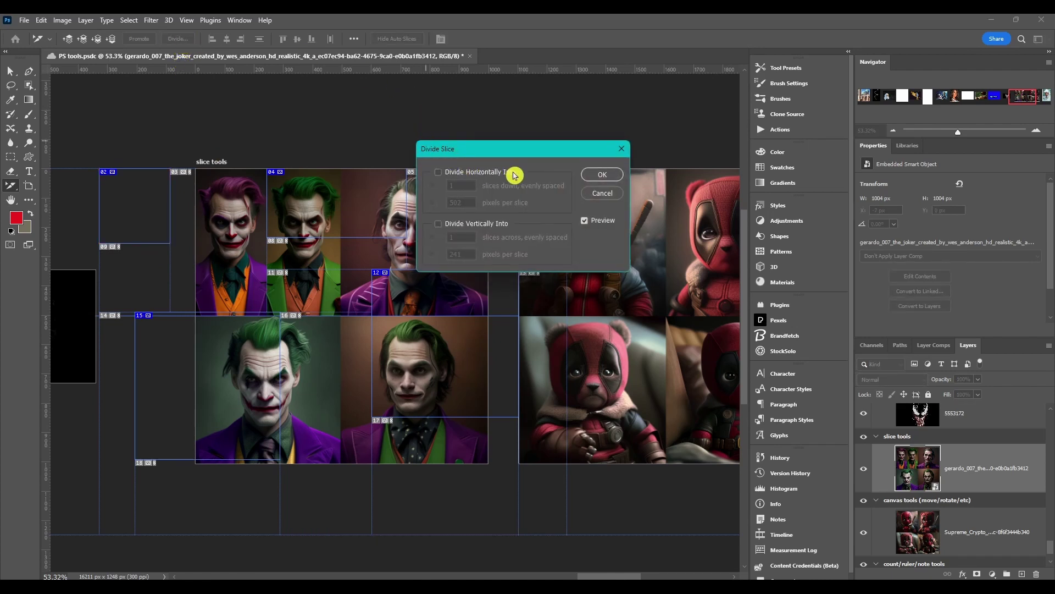
pyautogui.click(439, 173)
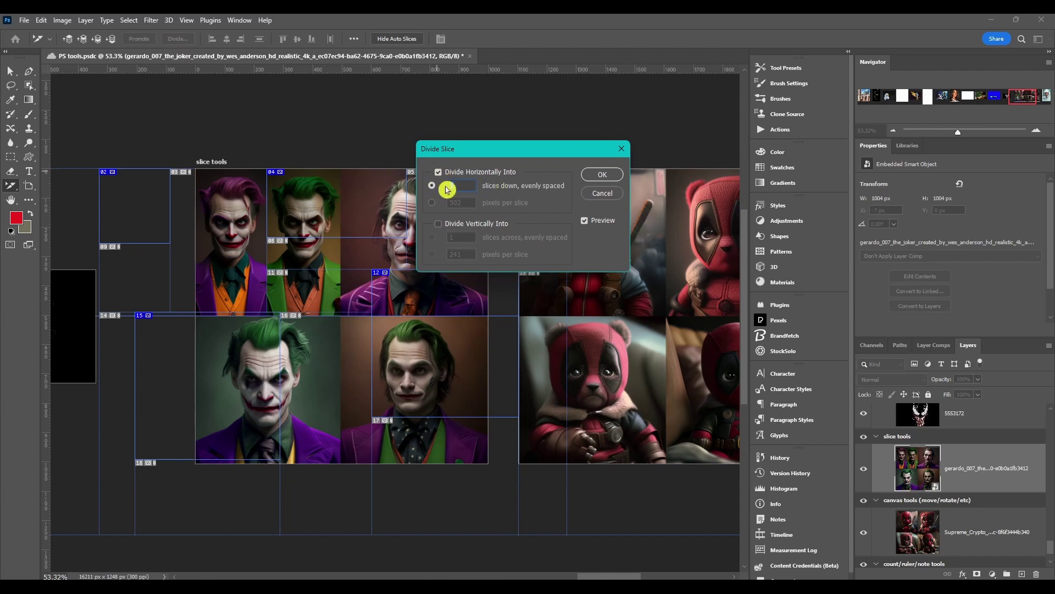
pyautogui.write('6')
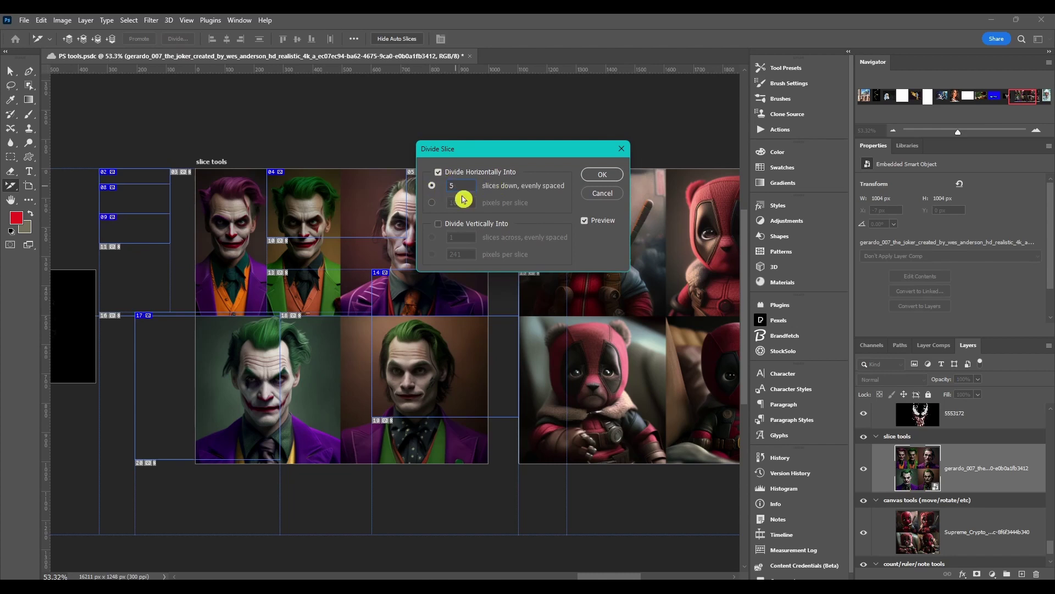
pyautogui.click(432, 203)
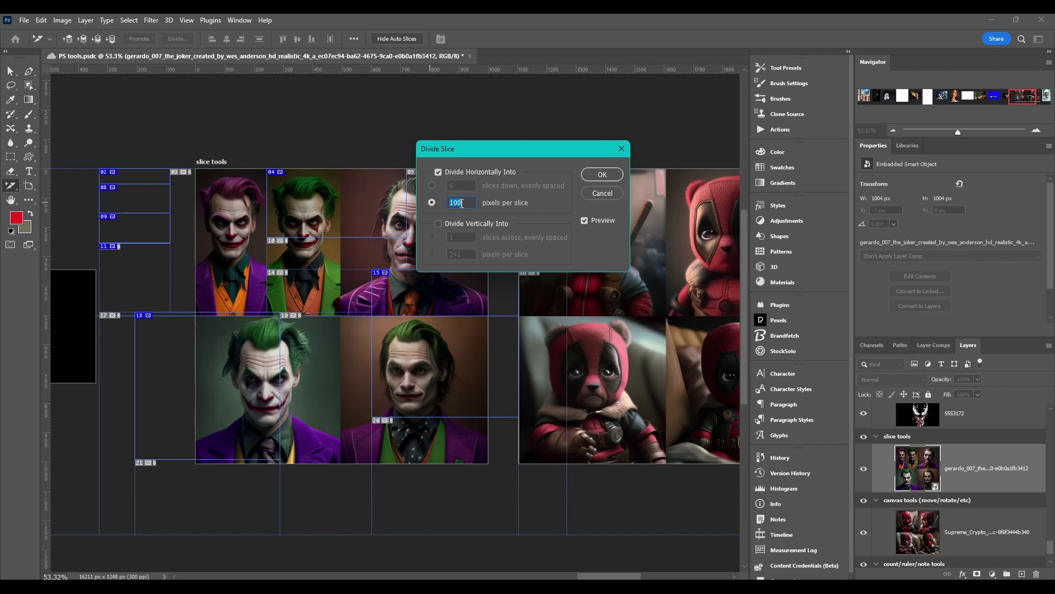
pyautogui.click(592, 175)
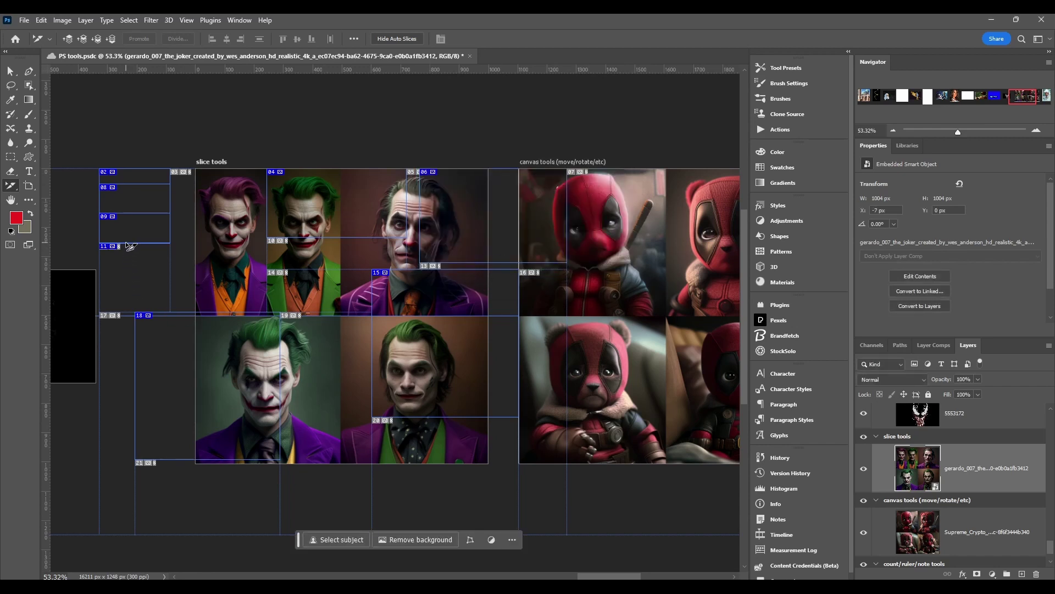
# Move the divided slices apart from each other and view the slice alignment and distribution options
pyautogui.click(144, 250)
pyautogui.moveTo(141, 268); pyautogui.dragTo(153, 239)
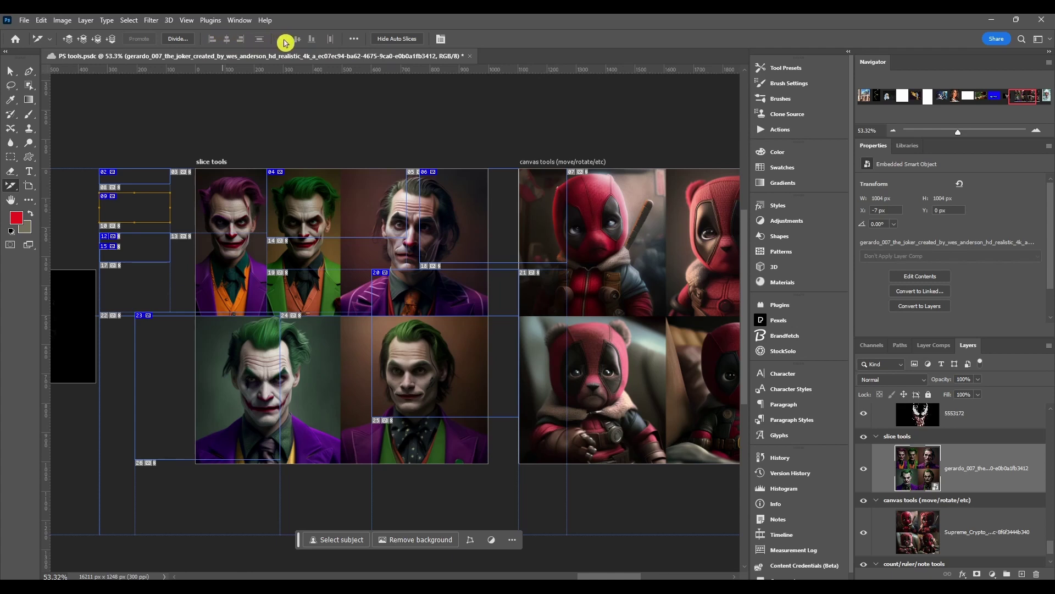
pyautogui.click(358, 41)
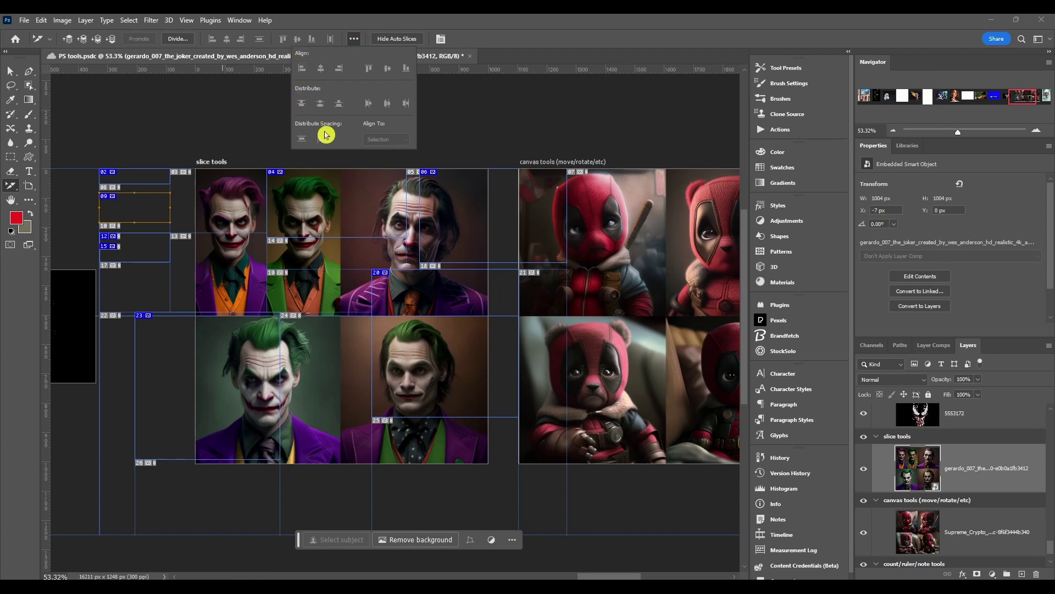
pyautogui.scroll(-1, 495, 143)
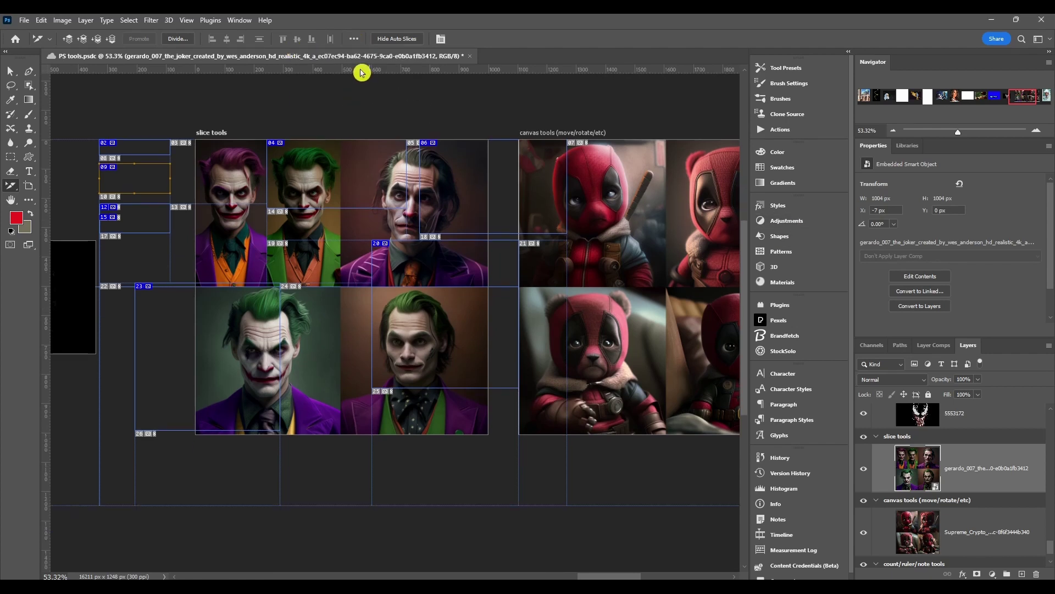
# Hide the auto slices and show them again
pyautogui.click(392, 43)
pyautogui.click(392, 43)
pyautogui.click(398, 40)
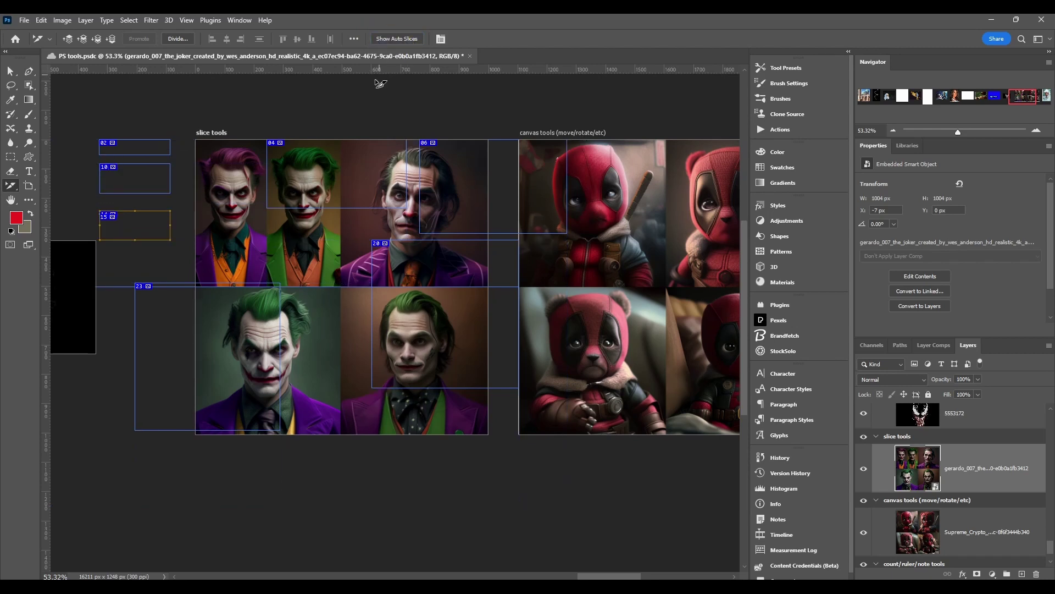
pyautogui.click(406, 40)
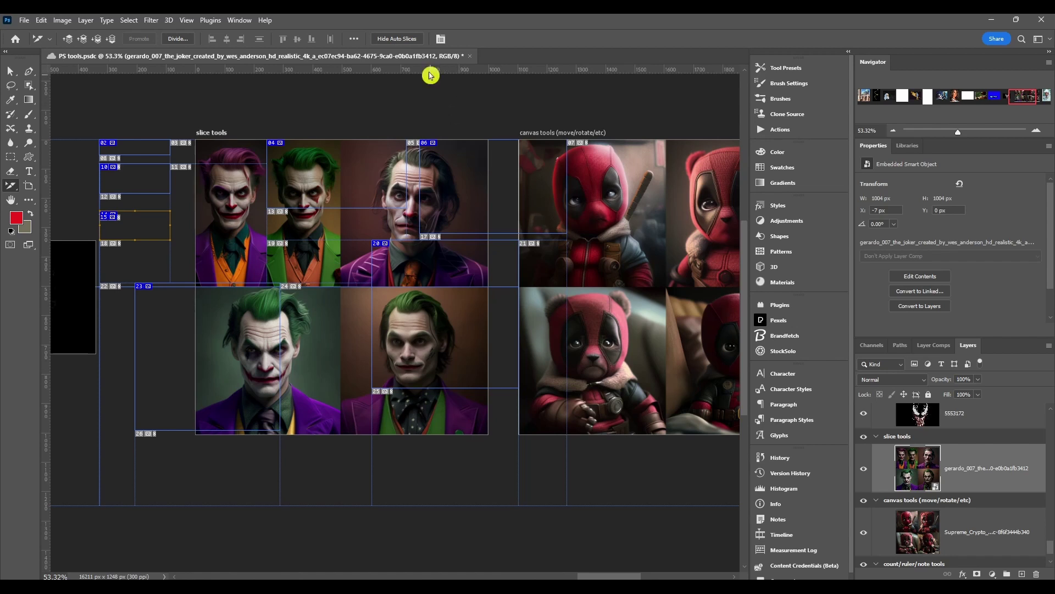
# Open the options of the selected slice outside the artboard and examine the available slice types, keeping Image
pyautogui.click(441, 40)
pyautogui.moveTo(465, 131); pyautogui.dragTo(371, 121)
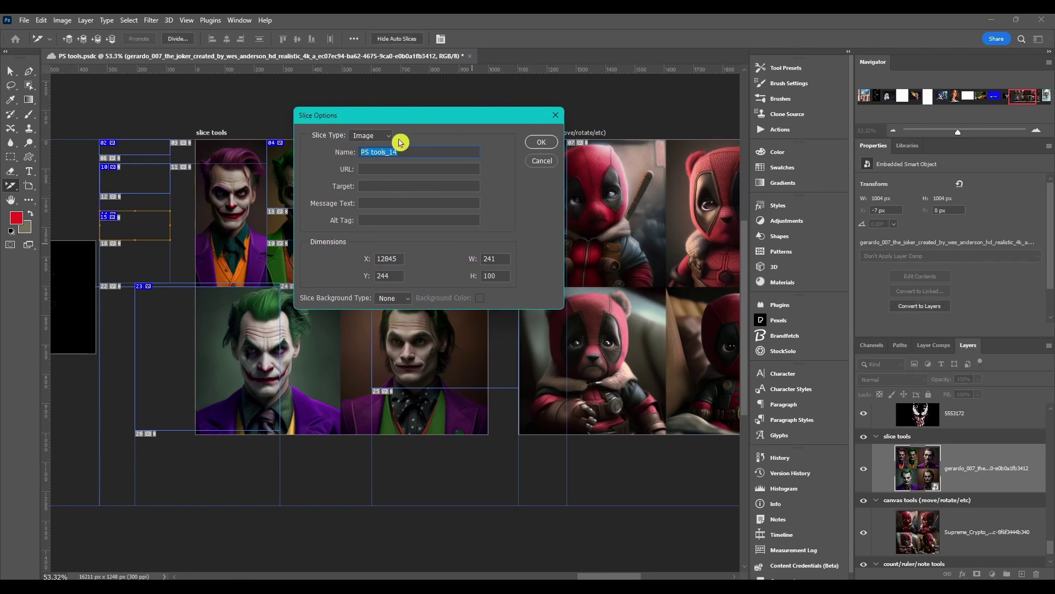
pyautogui.click(368, 139)
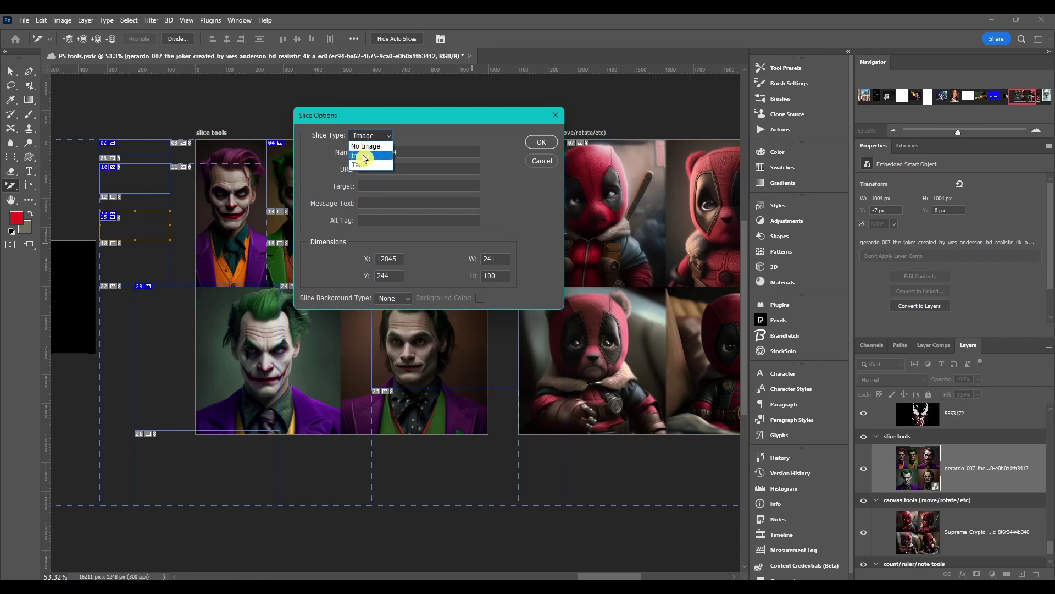
pyautogui.click(377, 154)
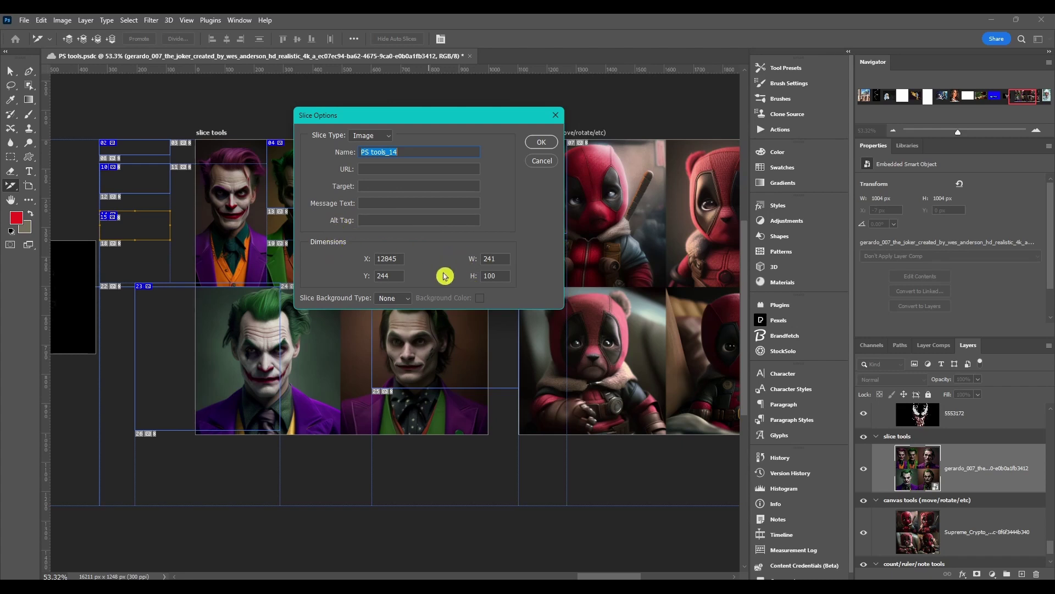
# Review the slice background types and try a custom background colour through the Other option
pyautogui.click(386, 298)
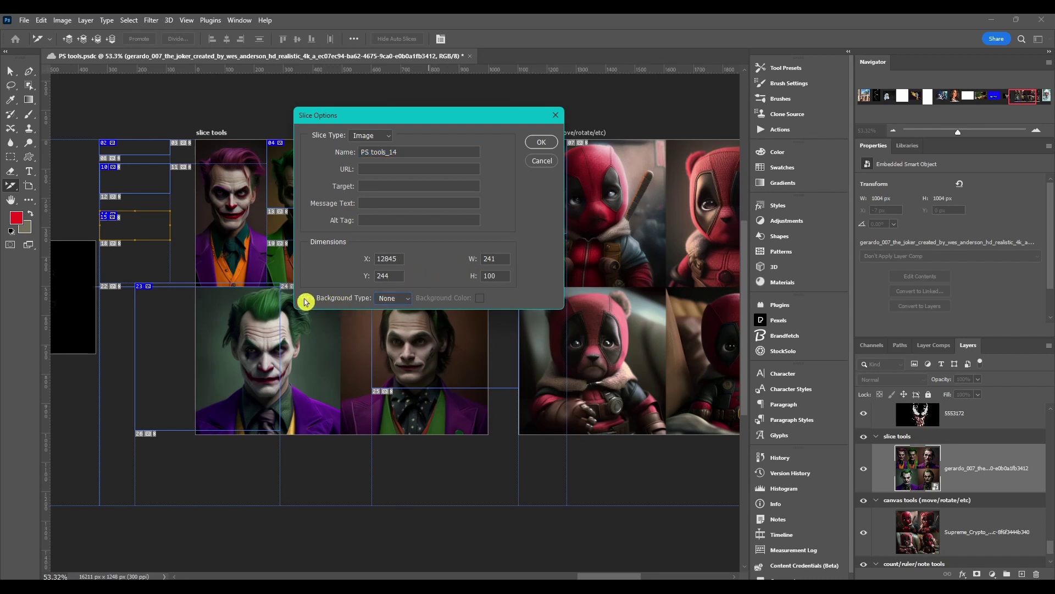
pyautogui.click(390, 299)
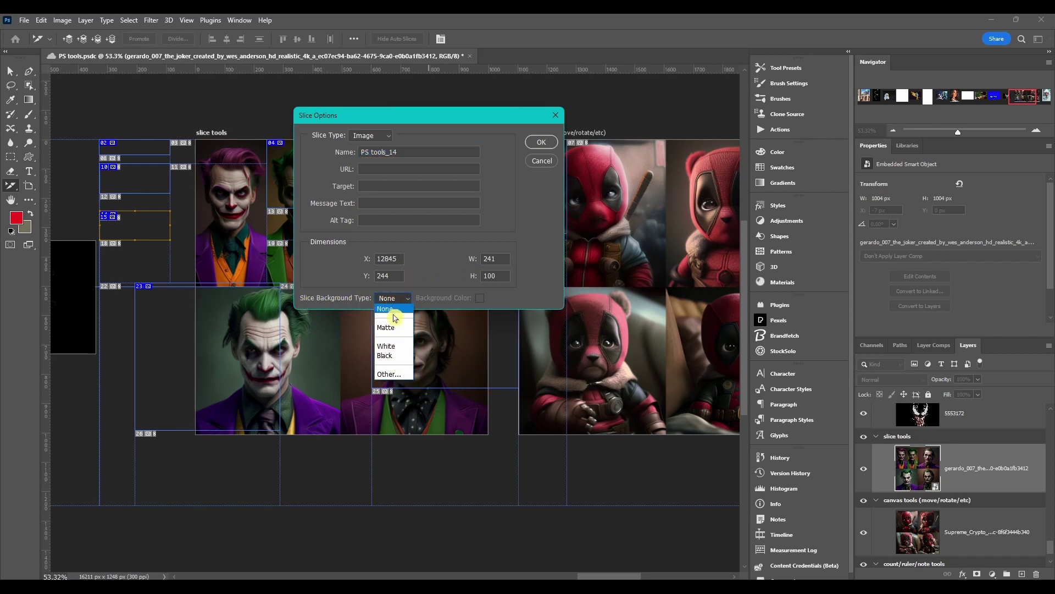
pyautogui.click(393, 374)
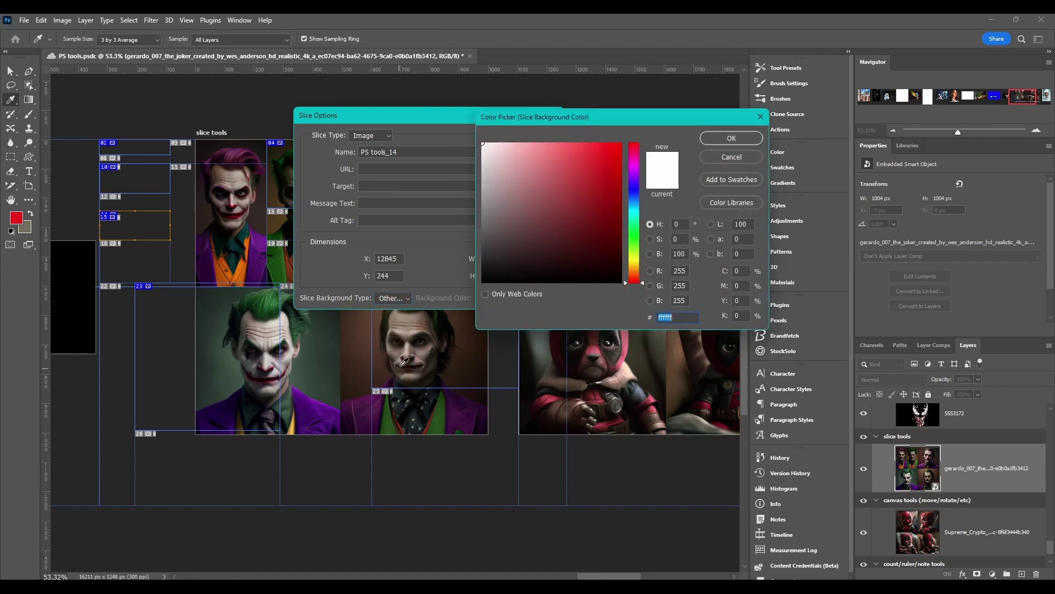
pyautogui.moveTo(582, 194); pyautogui.dragTo(612, 164)
pyautogui.click(731, 138)
# Try the No Image slice type to view its cell text option and close the slice options without applying changes
pyautogui.click(369, 135)
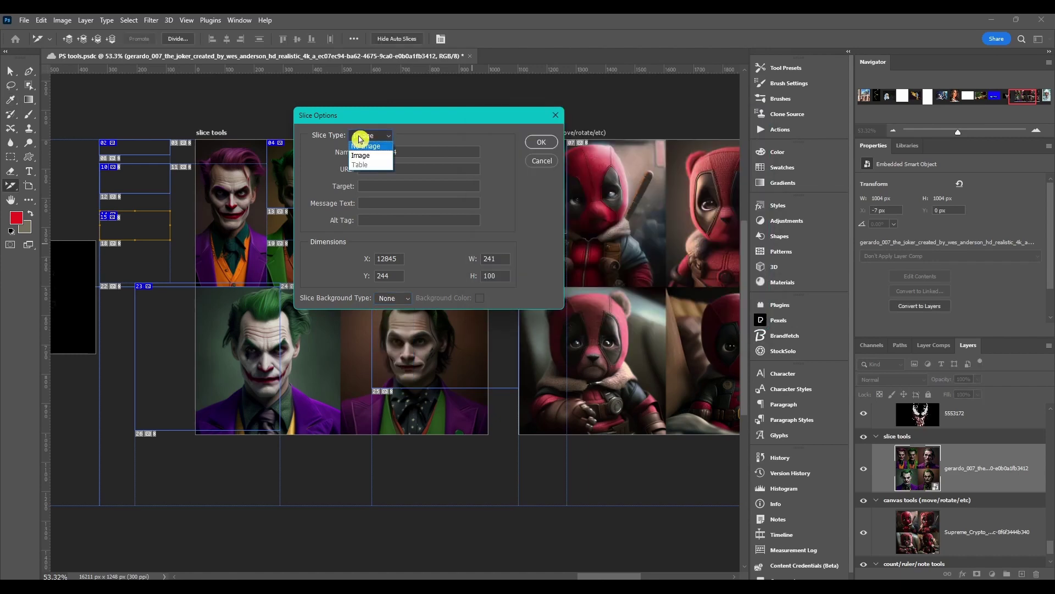
pyautogui.click(369, 150)
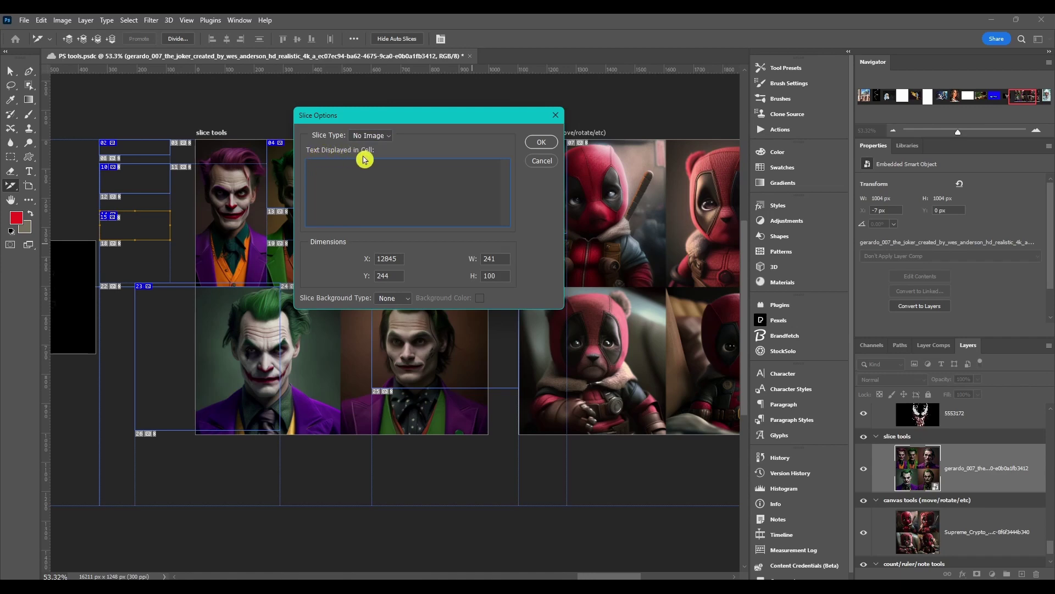
pyautogui.click(555, 115)
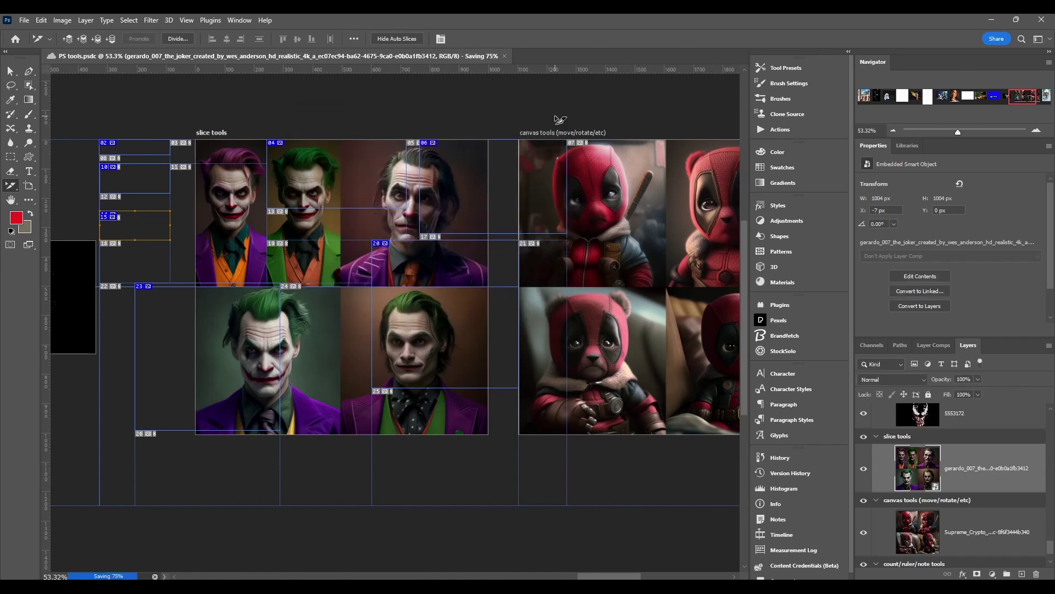